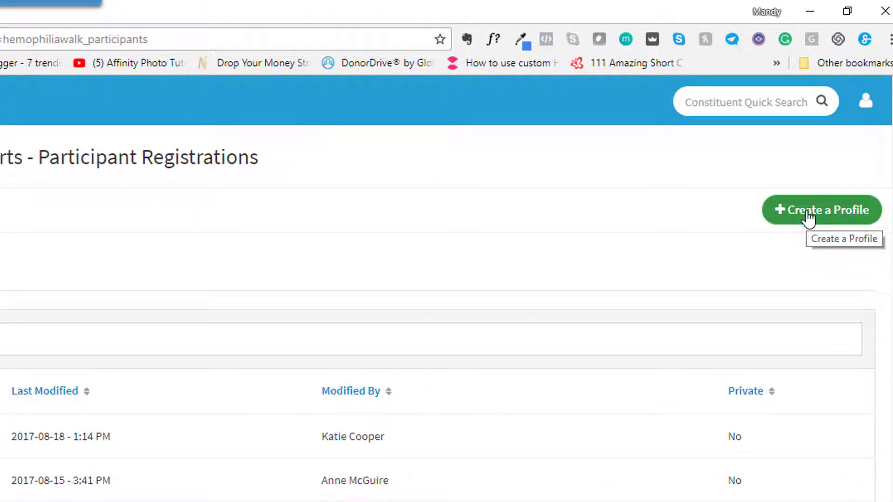
- Create a new export profile for participant registrations and name it "Demo Profile #1"
{"action": "left_click", "coordinate": [809, 211]}
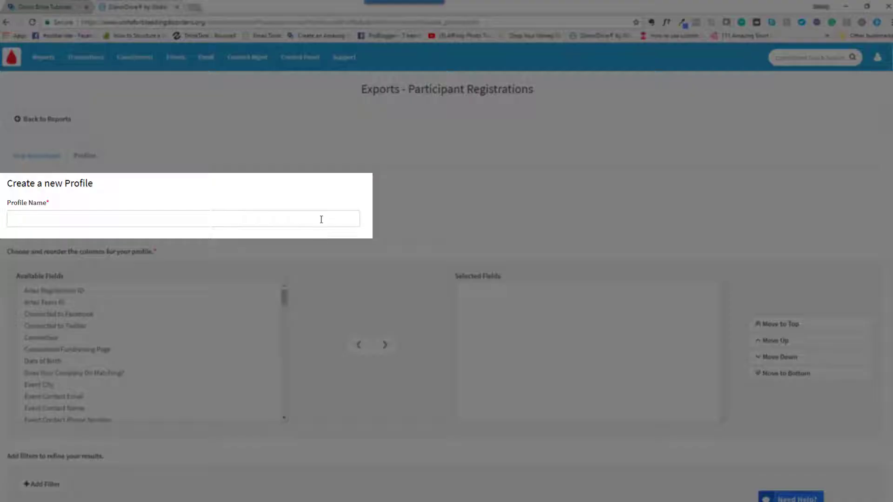
{"action": "left_click", "coordinate": [321, 215]}
{"action": "type", "text": "Dem"}
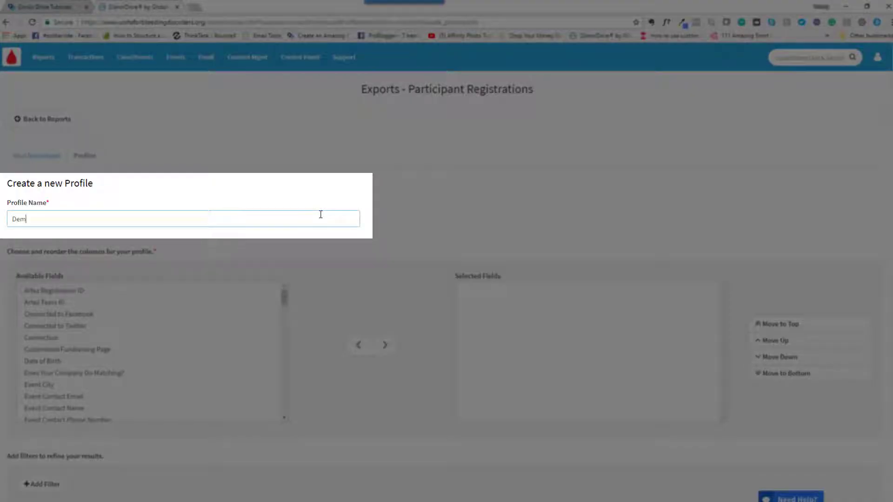
{"action": "type", "text": "o Profile #1"}
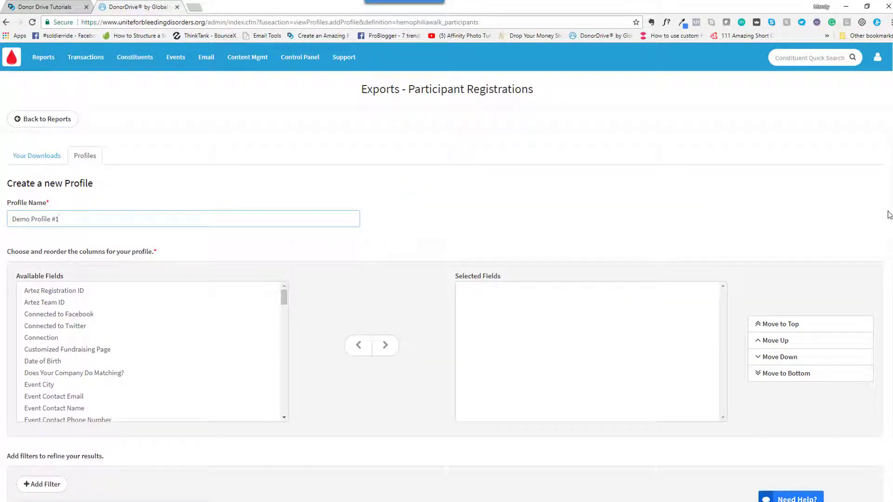
- Add the Participant Email and Participant First Name fields to the profile's selected columns
{"action": "scroll", "coordinate": [445, 288], "scroll_direction": "down", "scroll_amount": 3}
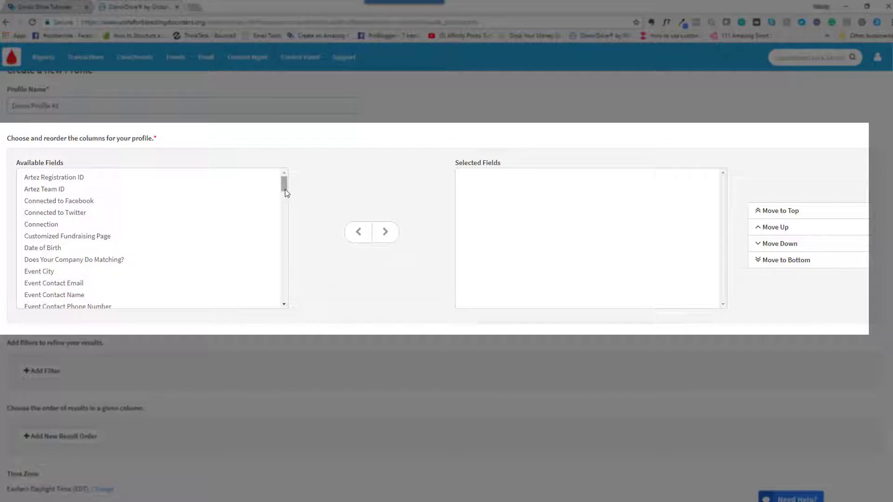
{"action": "left_click_drag", "start_coordinate": [286, 189], "coordinate": [284, 227]}
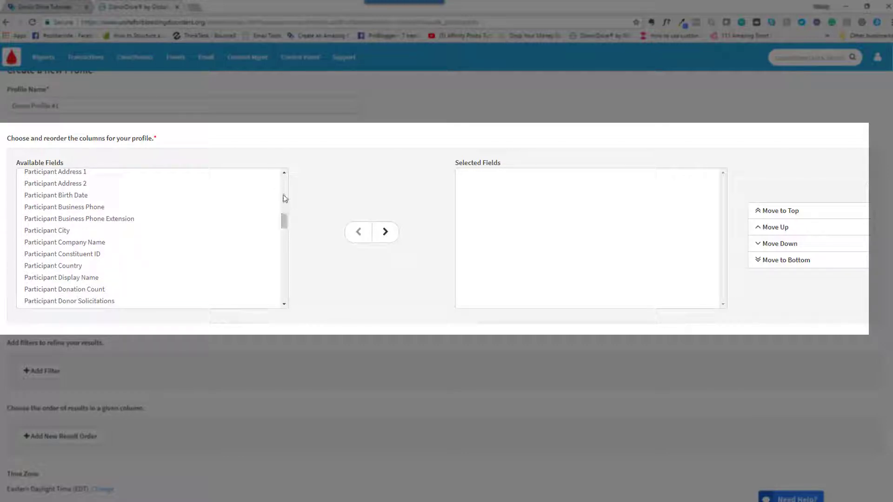
{"action": "left_click", "coordinate": [283, 180]}
{"action": "left_click", "coordinate": [284, 306]}
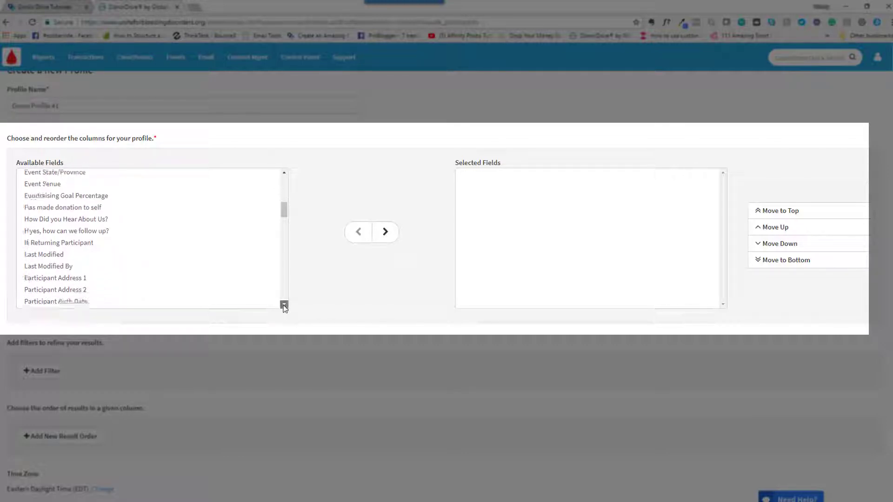
{"action": "left_click", "coordinate": [283, 305]}
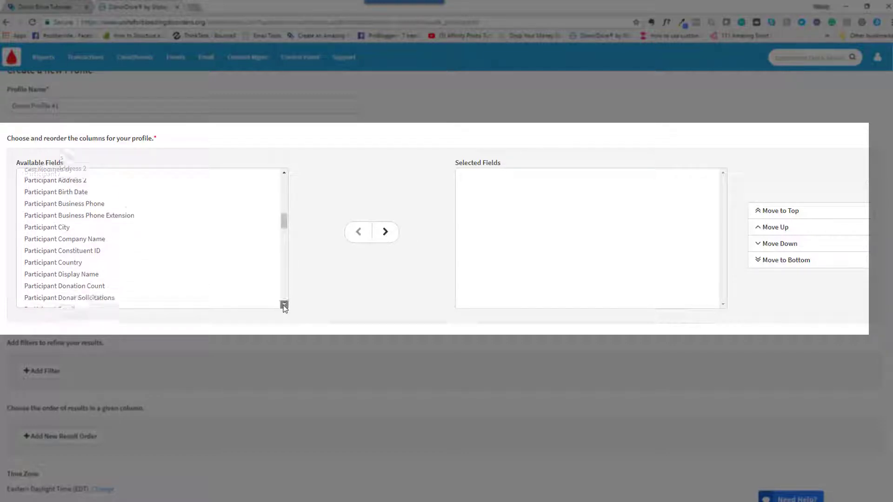
{"action": "left_click", "coordinate": [284, 305]}
{"action": "left_click", "coordinate": [284, 305]}
{"action": "left_click", "coordinate": [284, 305]}
{"action": "left_click", "coordinate": [69, 250]}
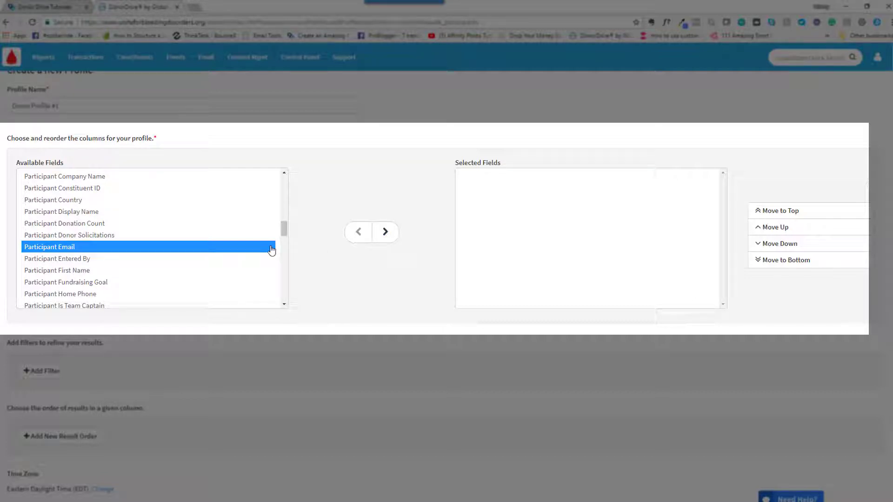
{"action": "left_click", "coordinate": [388, 235]}
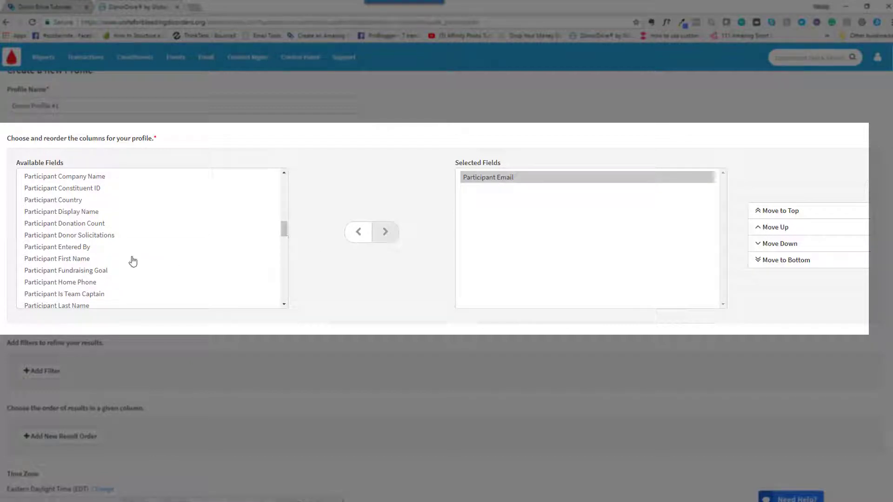
{"action": "left_click", "coordinate": [82, 263]}
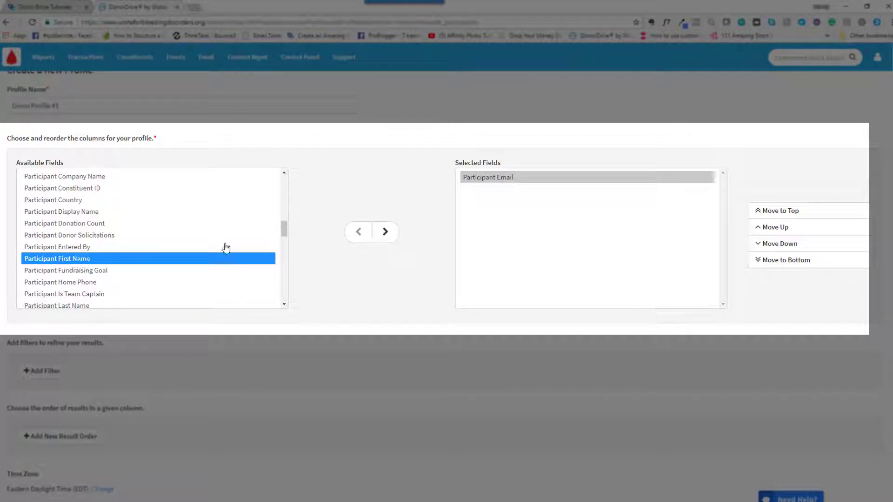
{"action": "left_click", "coordinate": [386, 233]}
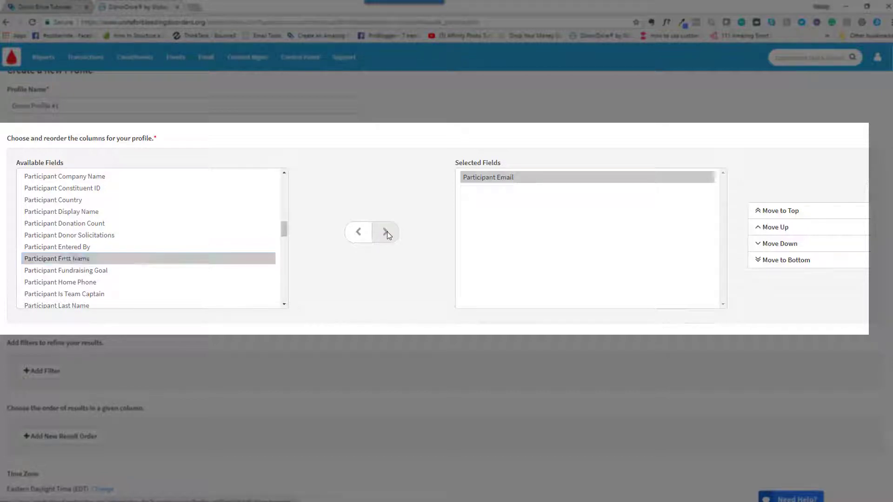
- Add the Participant Total Raised field to the profile's selected columns
{"action": "left_click", "coordinate": [285, 306]}
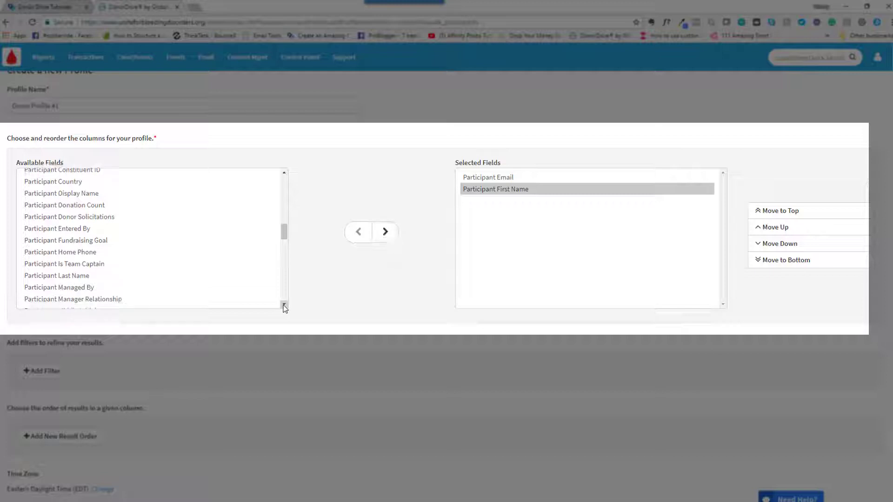
{"action": "left_click", "coordinate": [284, 306]}
{"action": "left_click", "coordinate": [283, 306]}
{"action": "left_click", "coordinate": [284, 306]}
{"action": "left_click", "coordinate": [284, 306]}
{"action": "left_click", "coordinate": [284, 305]}
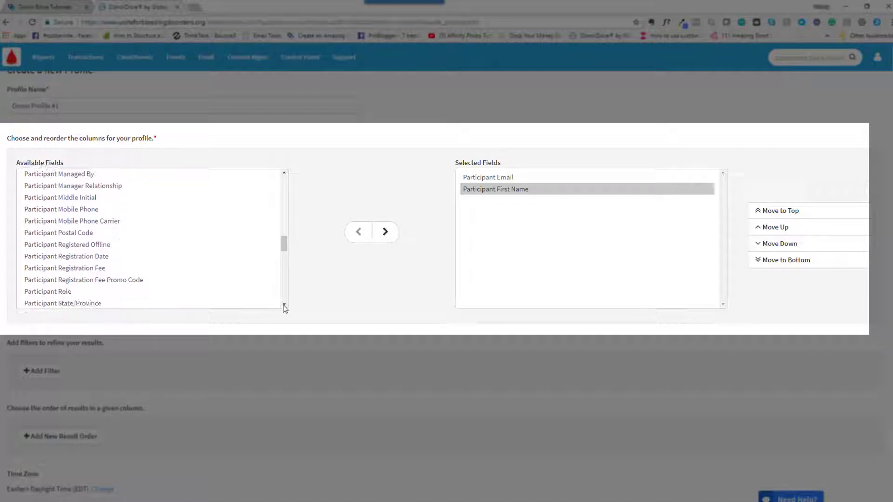
{"action": "left_click", "coordinate": [283, 305]}
{"action": "left_click", "coordinate": [284, 306]}
{"action": "left_click", "coordinate": [284, 306]}
{"action": "left_click", "coordinate": [283, 306]}
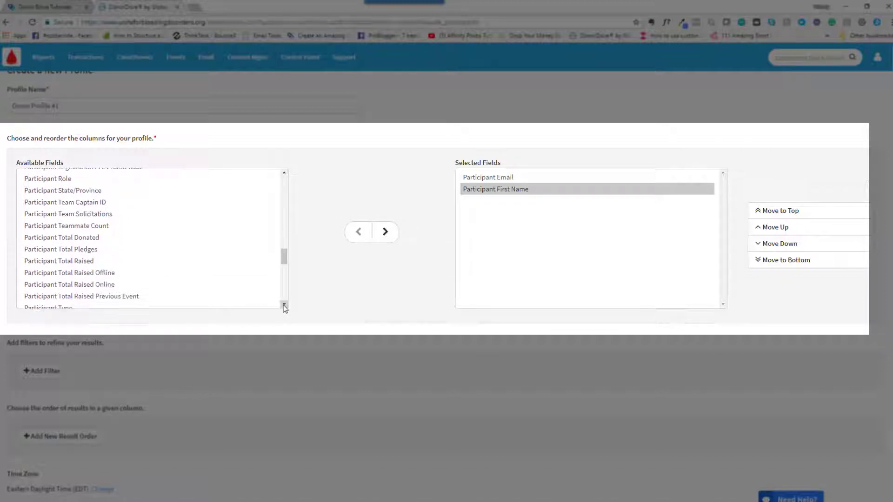
{"action": "left_click", "coordinate": [284, 306]}
{"action": "left_click", "coordinate": [284, 306]}
{"action": "left_click", "coordinate": [284, 305]}
{"action": "left_click", "coordinate": [284, 306]}
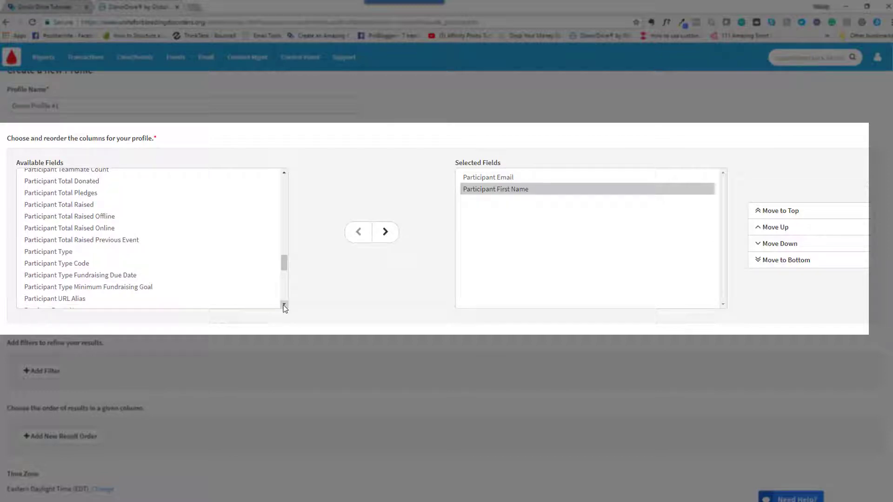
{"action": "left_click", "coordinate": [59, 207]}
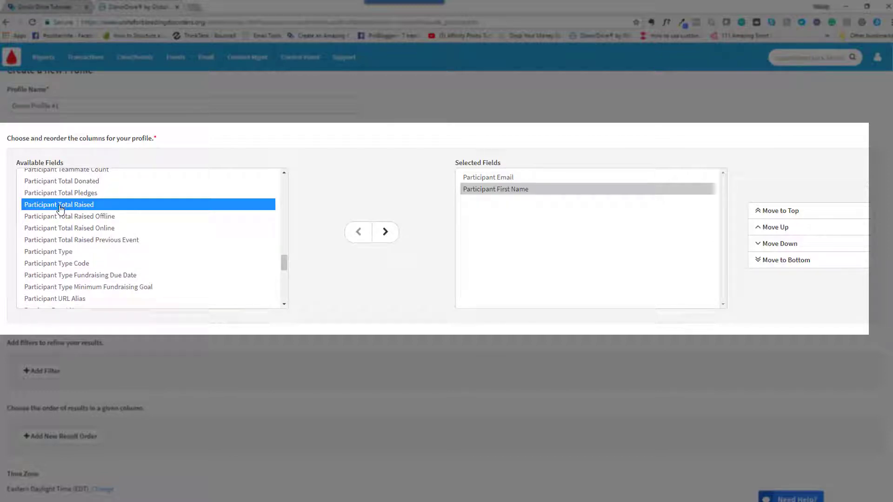
{"action": "left_click", "coordinate": [388, 235]}
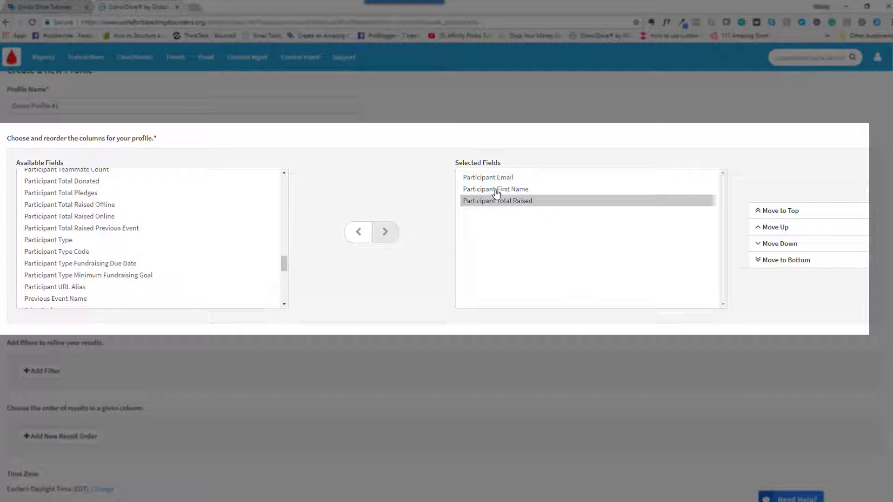
- Reorder the selected columns to Participant Total Raised, Participant First Name, Participant Email
{"action": "mouse_move", "coordinate": [489, 193]}
{"action": "left_mouse_down"}
{"action": "mouse_move", "coordinate": [487, 180]}
{"action": "mouse_move", "coordinate": [497, 188]}
{"action": "left_mouse_up"}
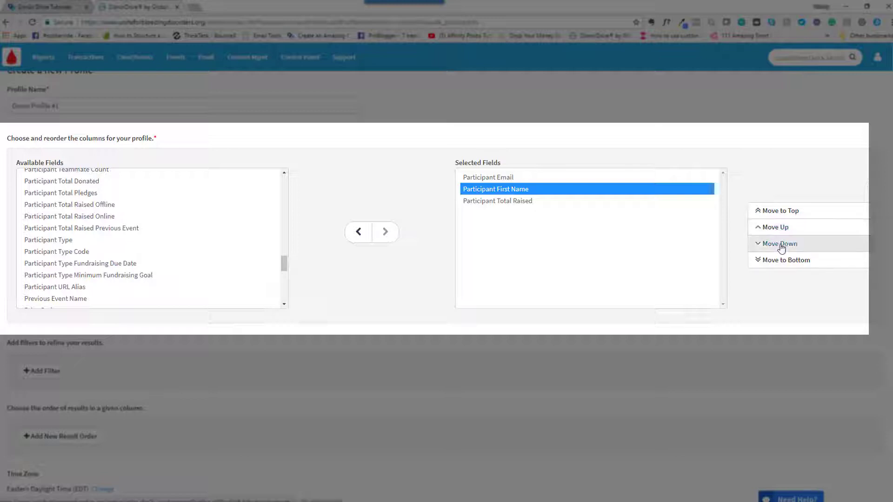
{"action": "left_click", "coordinate": [782, 213]}
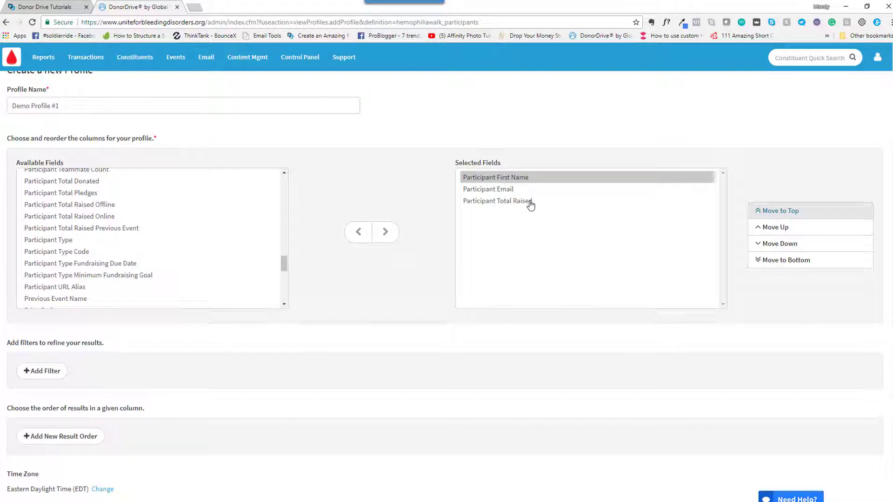
{"action": "left_click", "coordinate": [531, 203]}
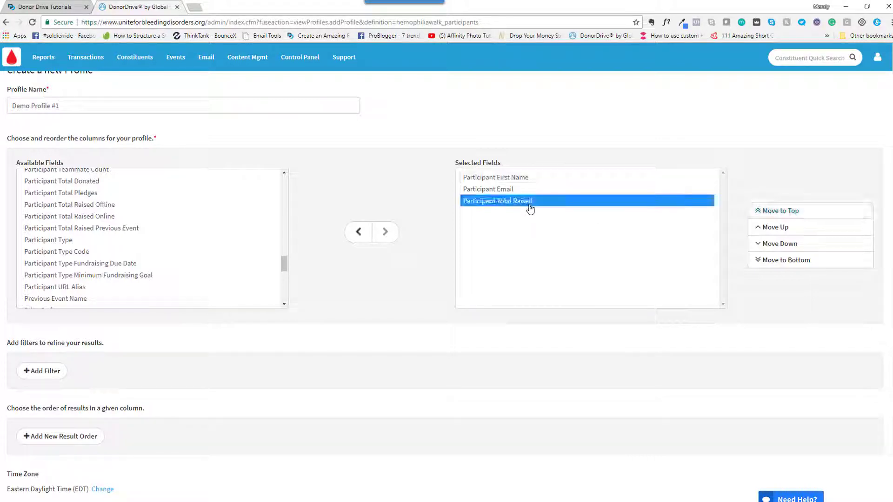
{"action": "left_click", "coordinate": [767, 213]}
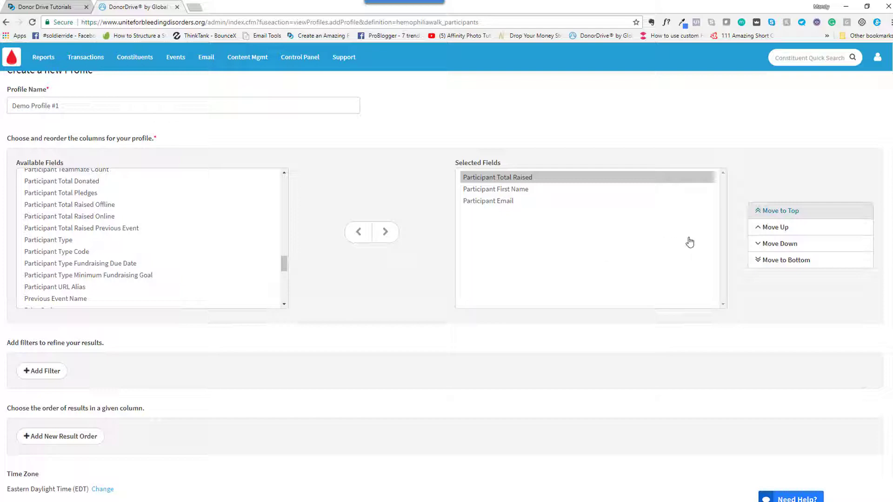
- Add a filter requiring Participant Total Raised to be greater than or equal to 250
{"action": "scroll", "coordinate": [772, 237], "scroll_direction": "down", "scroll_amount": 1}
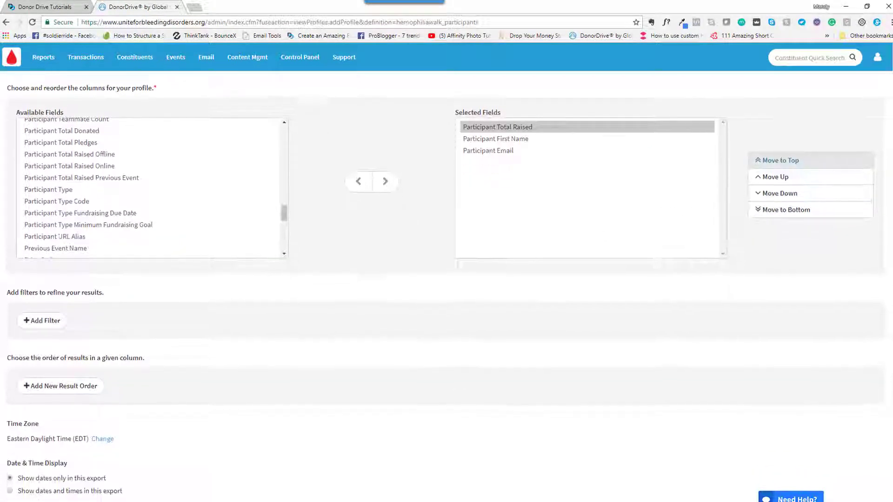
{"action": "scroll", "coordinate": [773, 237], "scroll_direction": "down", "scroll_amount": 2}
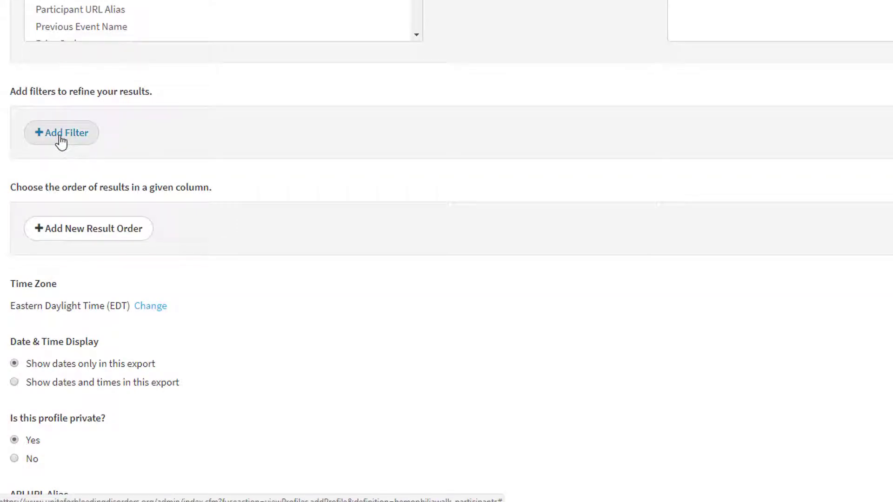
{"action": "left_click", "coordinate": [61, 134]}
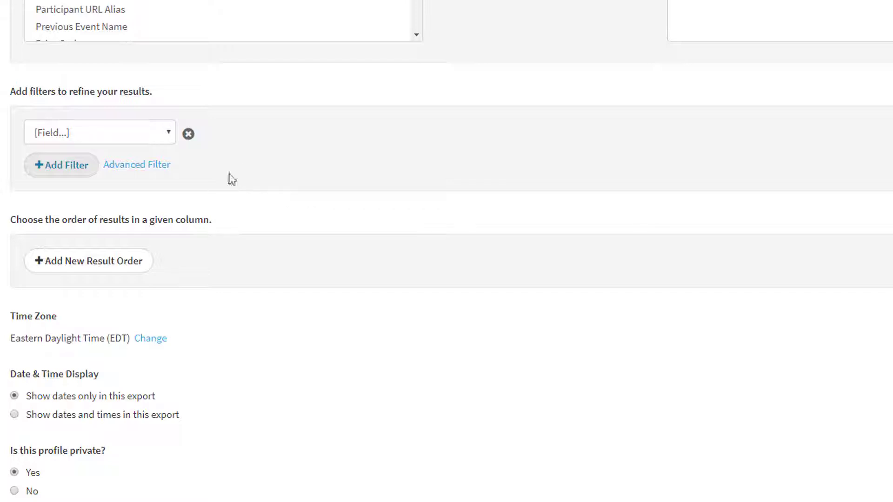
{"action": "left_click", "coordinate": [145, 137]}
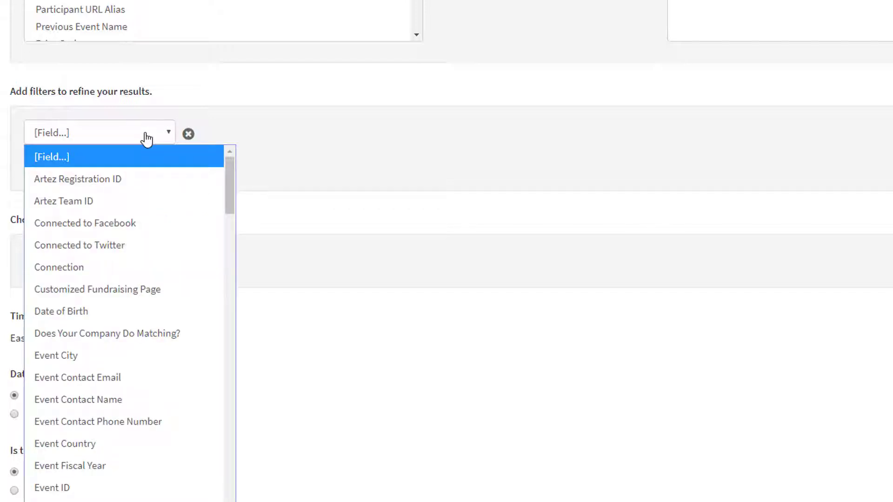
{"action": "left_click_drag", "start_coordinate": [227, 210], "coordinate": [245, 402]}
{"action": "left_click", "coordinate": [132, 394]}
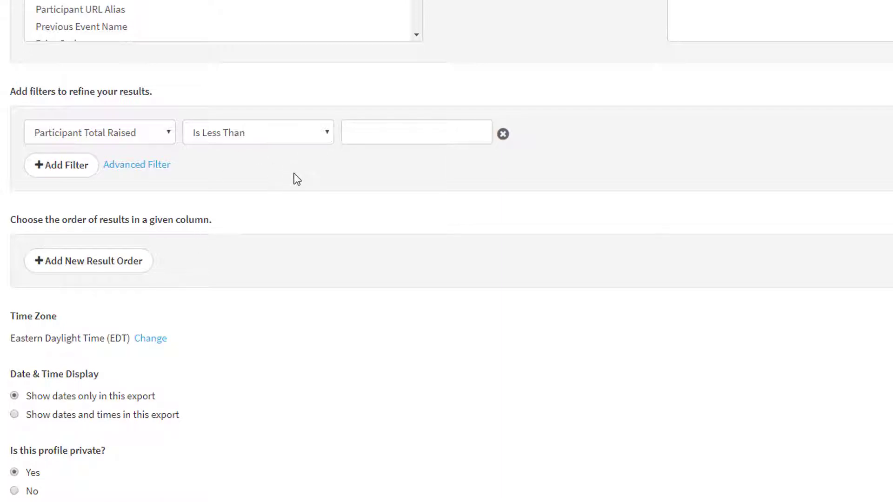
{"action": "left_click", "coordinate": [295, 140]}
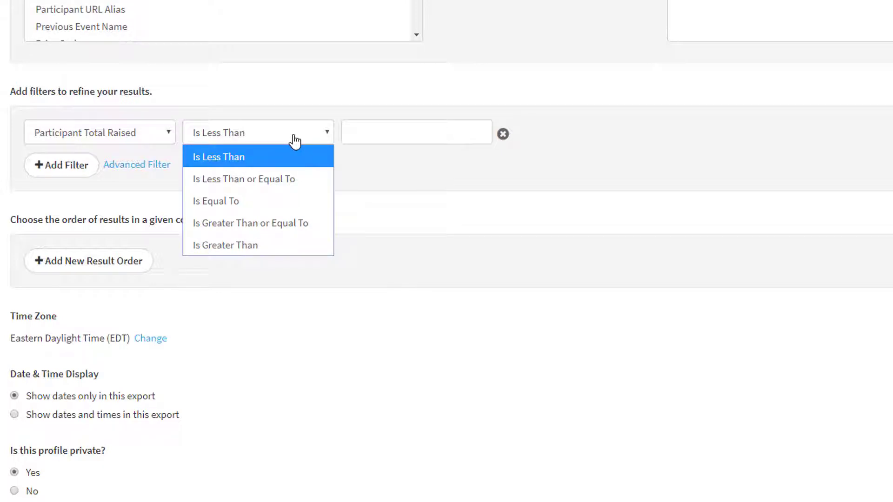
{"action": "left_click", "coordinate": [301, 225]}
{"action": "left_click", "coordinate": [382, 133]}
{"action": "type", "text": "2"}
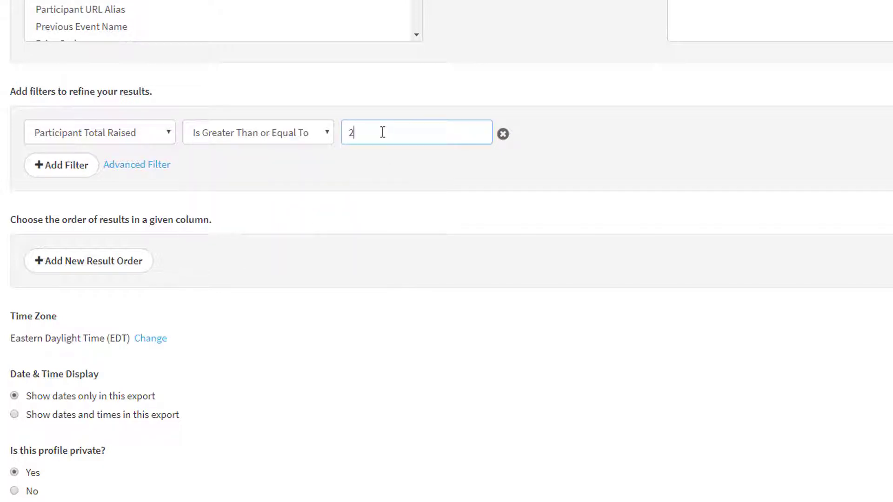
{"action": "type", "text": "50"}
- Add a second filter requiring Participant Total Raised to be less than or equal to 499
{"action": "left_click", "coordinate": [75, 168]}
{"action": "left_click", "coordinate": [73, 168]}
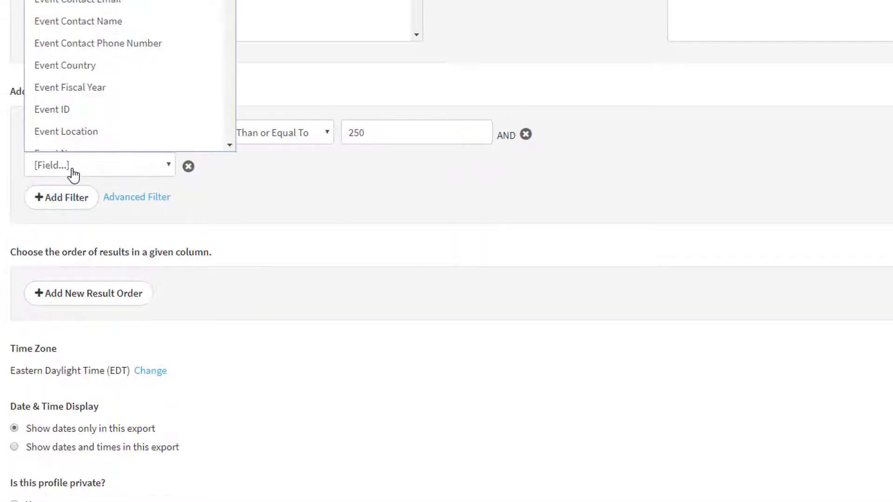
{"action": "left_click_drag", "start_coordinate": [229, 145], "coordinate": [231, 145]}
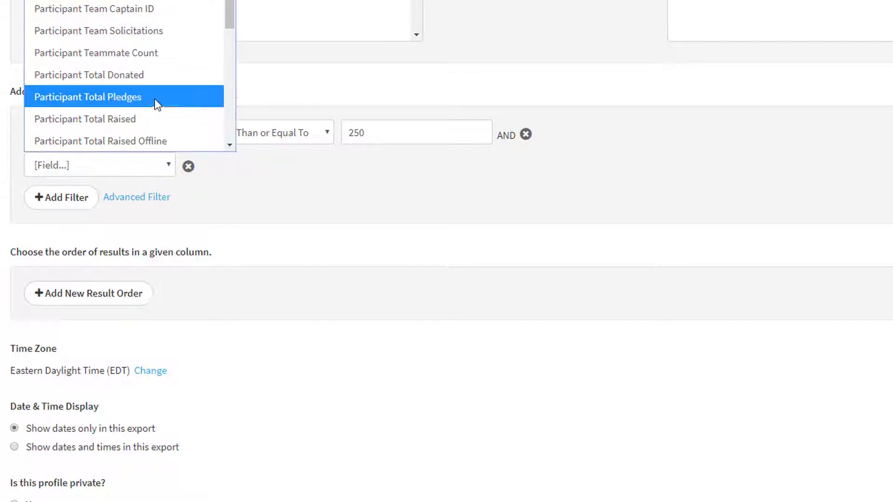
{"action": "left_click", "coordinate": [183, 119]}
{"action": "left_click", "coordinate": [309, 171]}
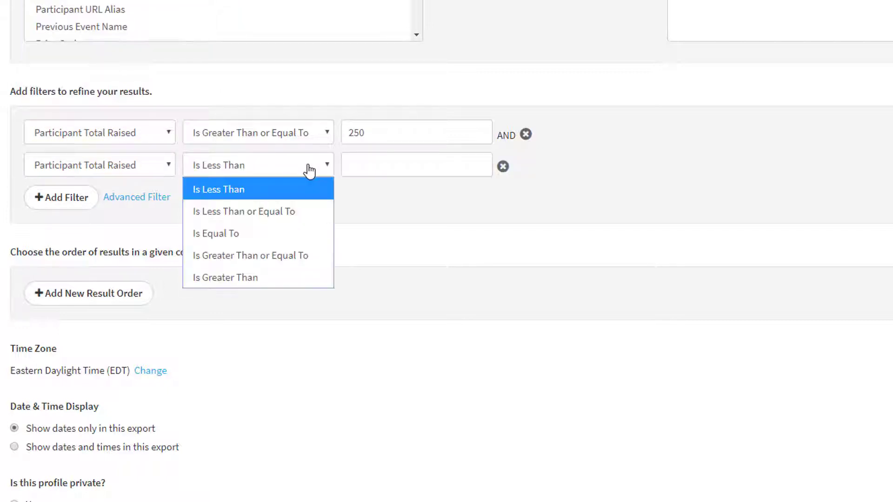
{"action": "left_click", "coordinate": [305, 211]}
{"action": "left_click", "coordinate": [375, 164]}
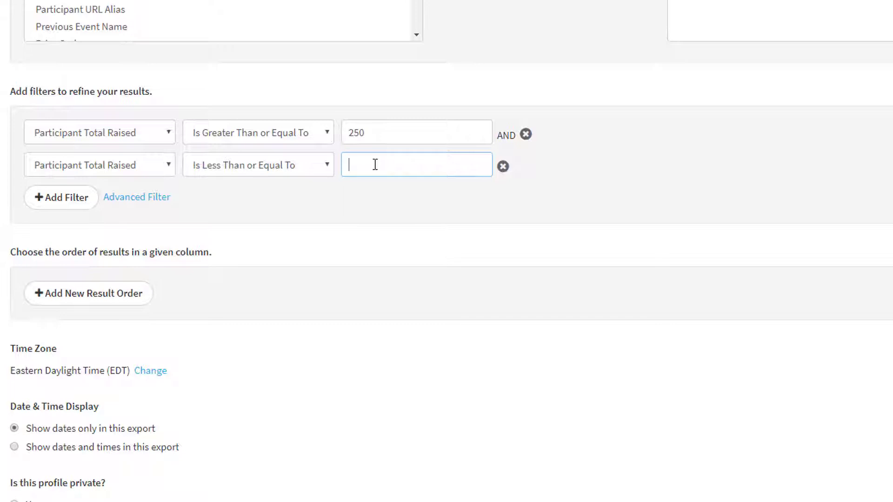
{"action": "type", "text": "499"}
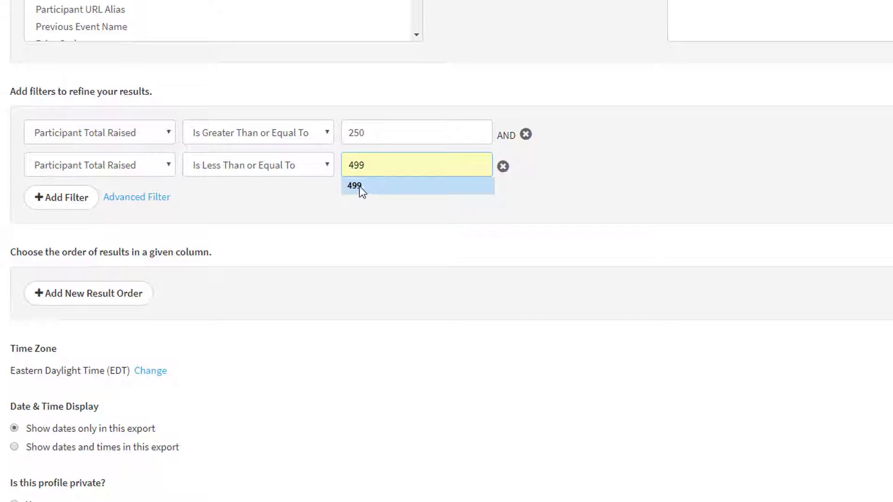
{"action": "left_click", "coordinate": [361, 188]}
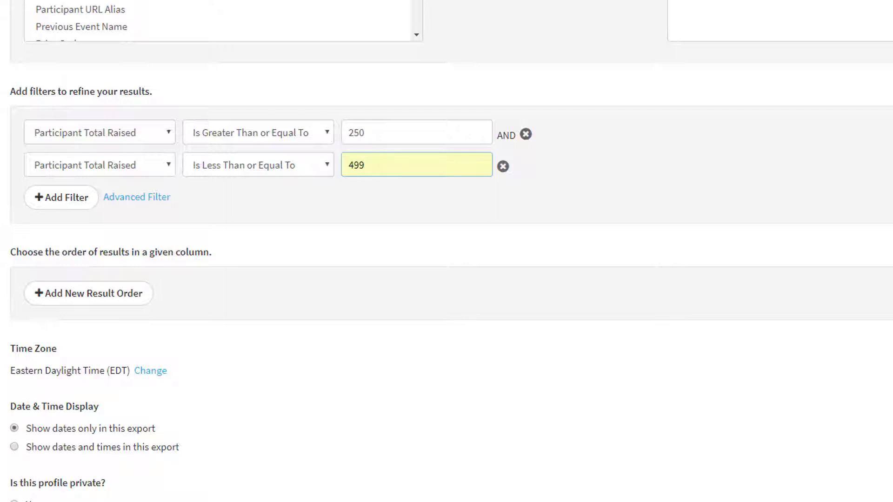
{"action": "scroll", "coordinate": [446, 251], "scroll_direction": "down", "scroll_amount": 4}
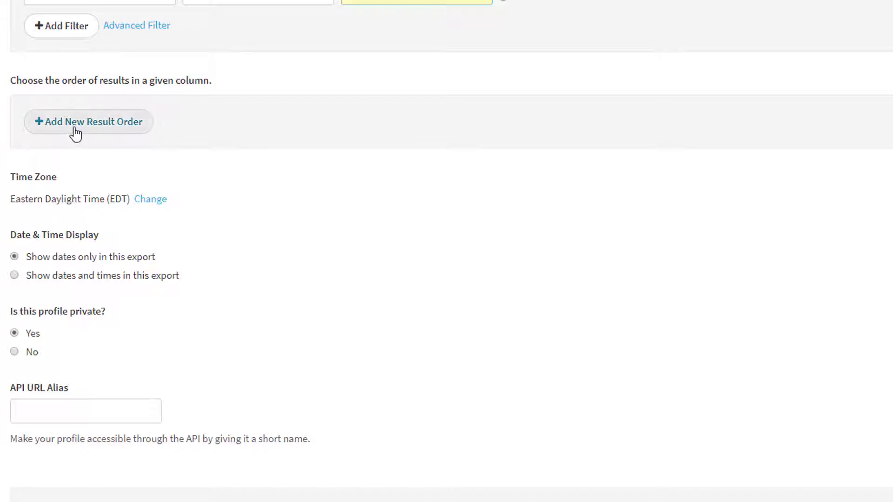
- Try a result order on the Participant Total Raised field with a chosen sort direction, and remove that order again
{"action": "left_click", "coordinate": [76, 133]}
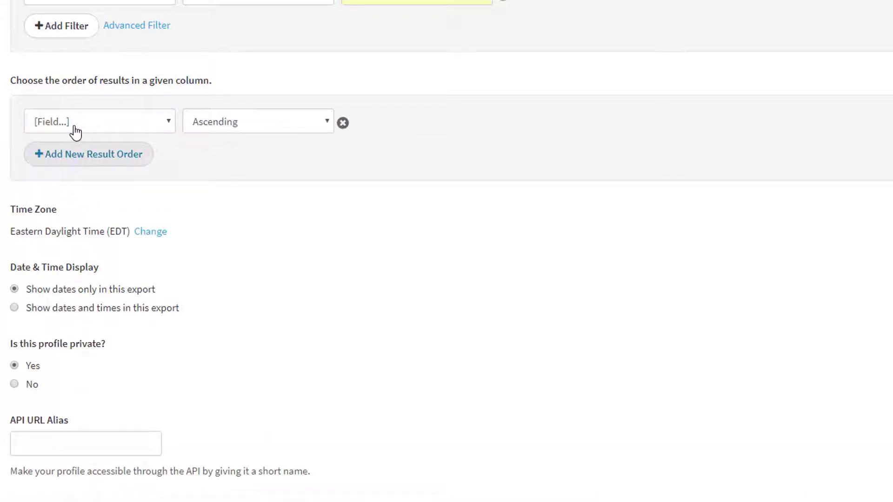
{"action": "left_click", "coordinate": [95, 130]}
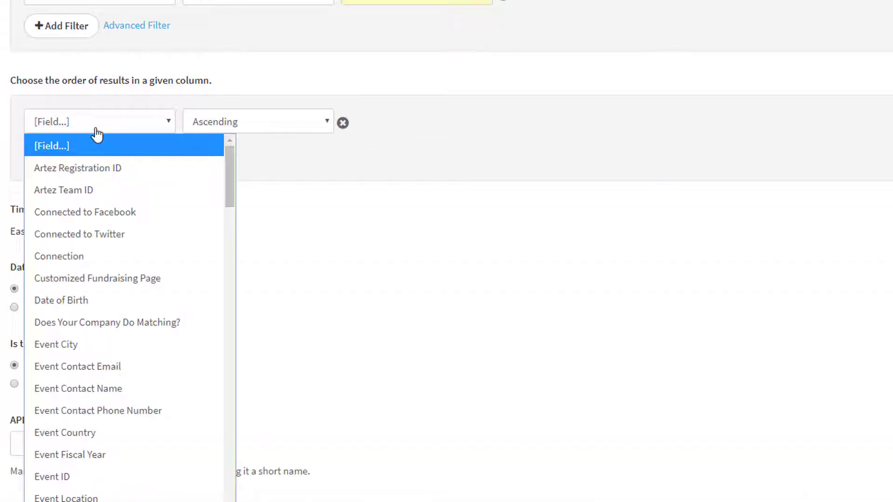
{"action": "left_click_drag", "start_coordinate": [230, 208], "coordinate": [255, 401]}
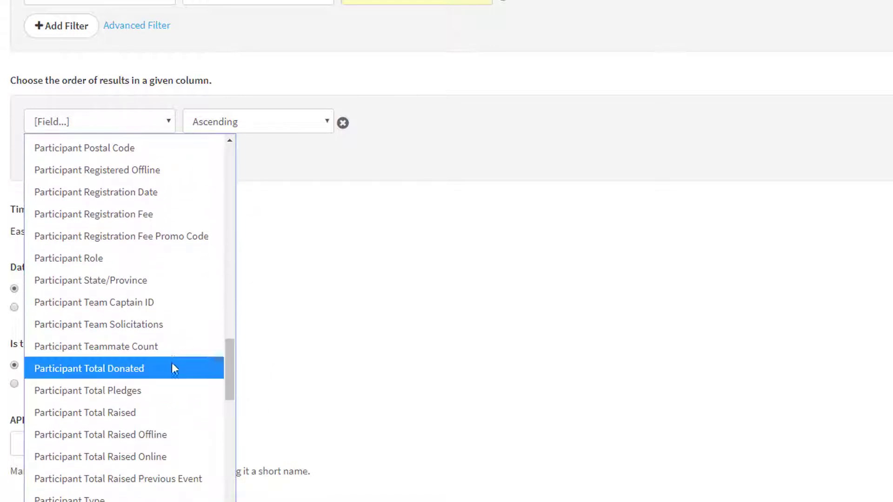
{"action": "left_click", "coordinate": [157, 415]}
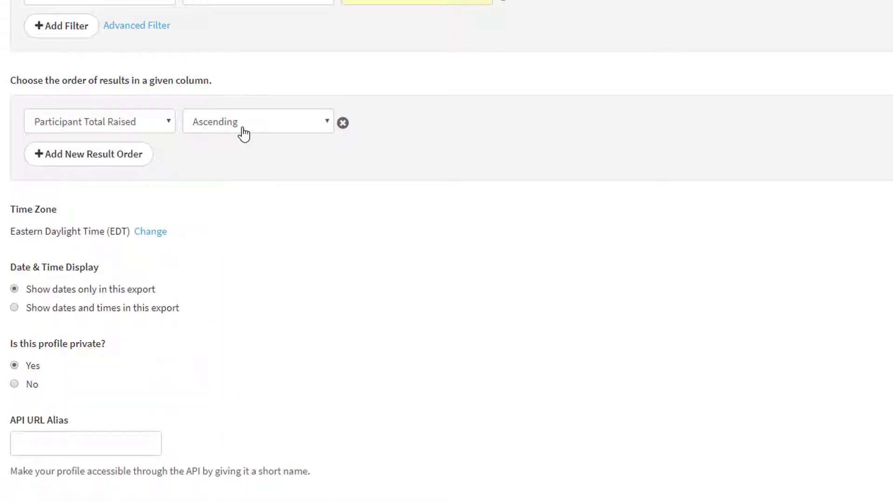
{"action": "left_click", "coordinate": [242, 129]}
{"action": "left_click", "coordinate": [244, 167]}
{"action": "left_click", "coordinate": [343, 122]}
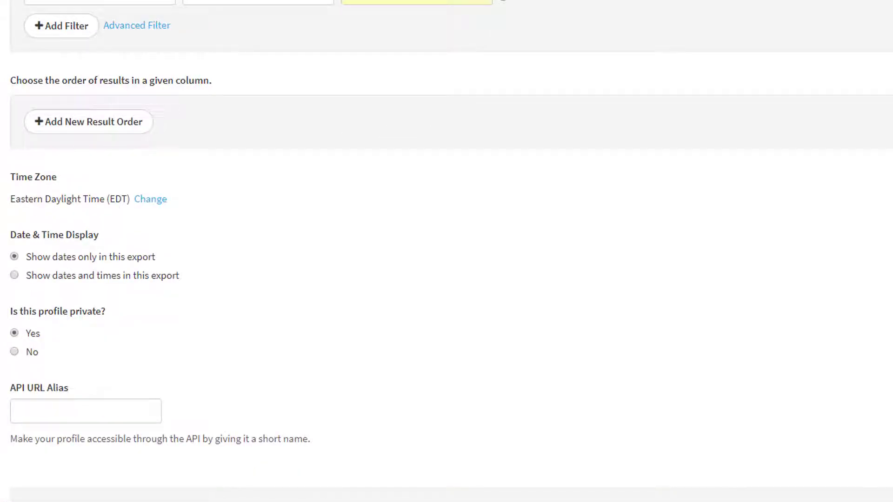
- Save the export profile and open its download request
{"action": "scroll", "coordinate": [447, 251], "scroll_direction": "down", "scroll_amount": 3}
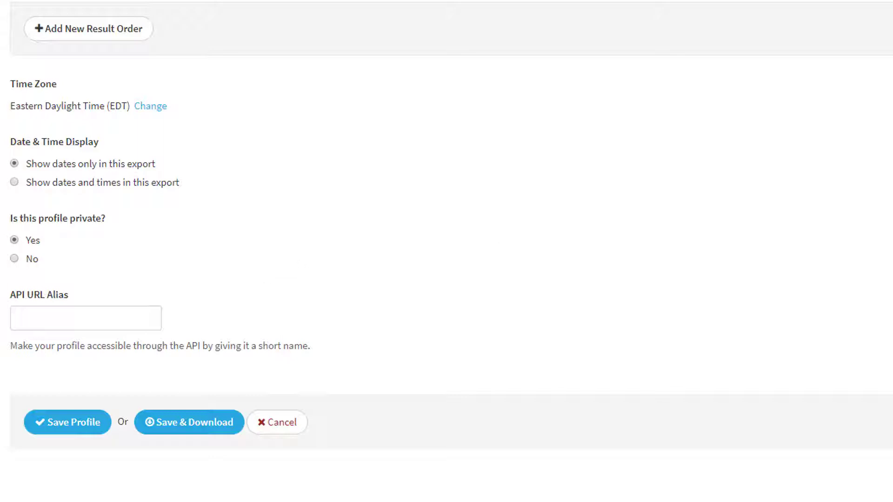
{"action": "scroll", "coordinate": [446, 252], "scroll_direction": "down", "scroll_amount": 3}
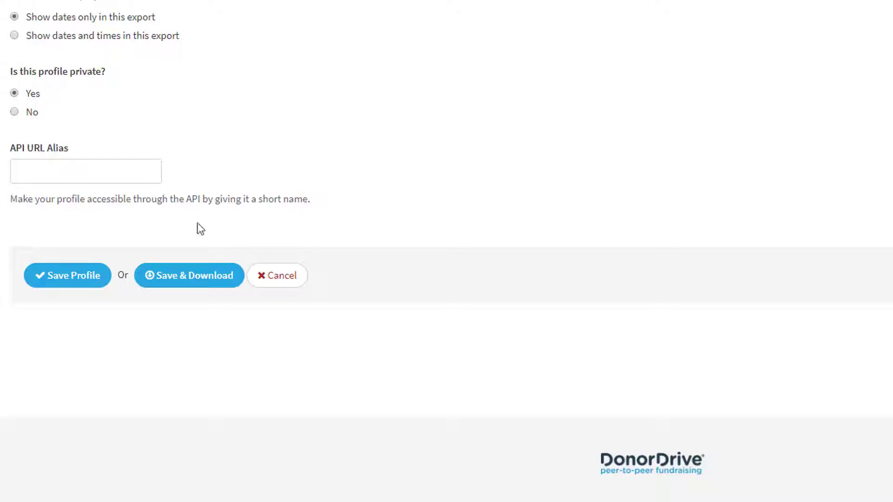
{"action": "left_click", "coordinate": [180, 281]}
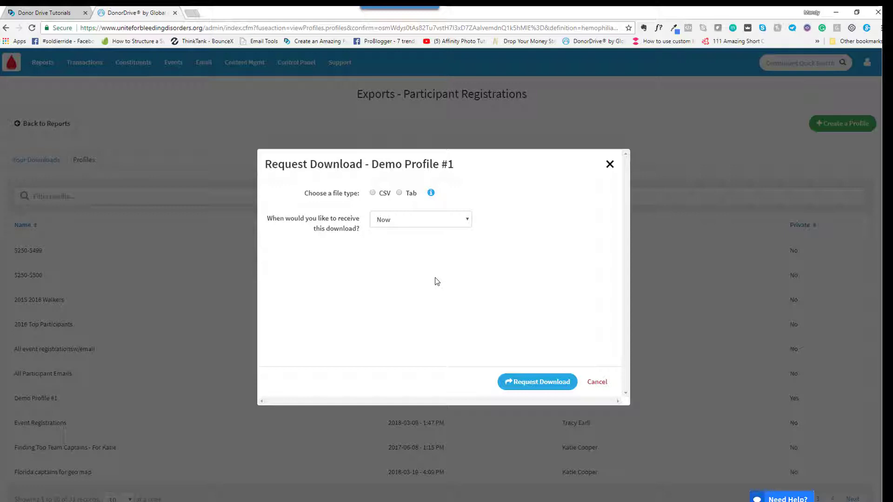
- Set the Demo Profile #1 download to be received Later and choose Tab as its file type
{"action": "left_click", "coordinate": [407, 225]}
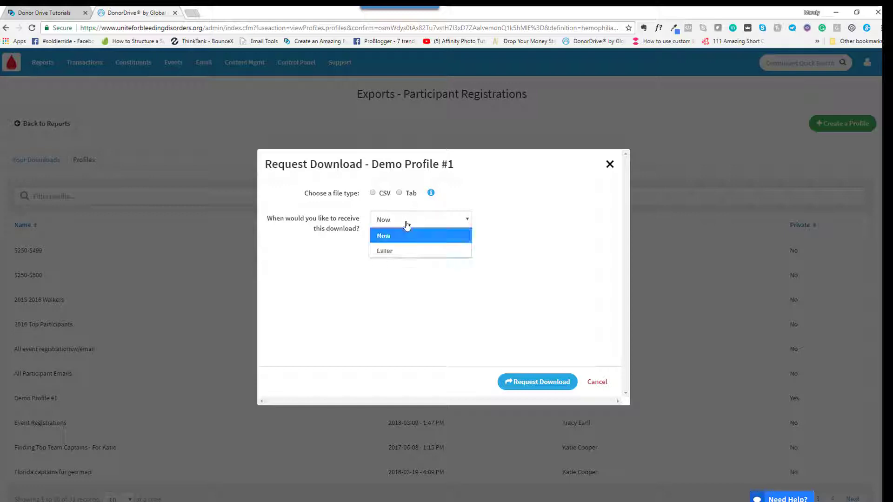
{"action": "left_click", "coordinate": [404, 251]}
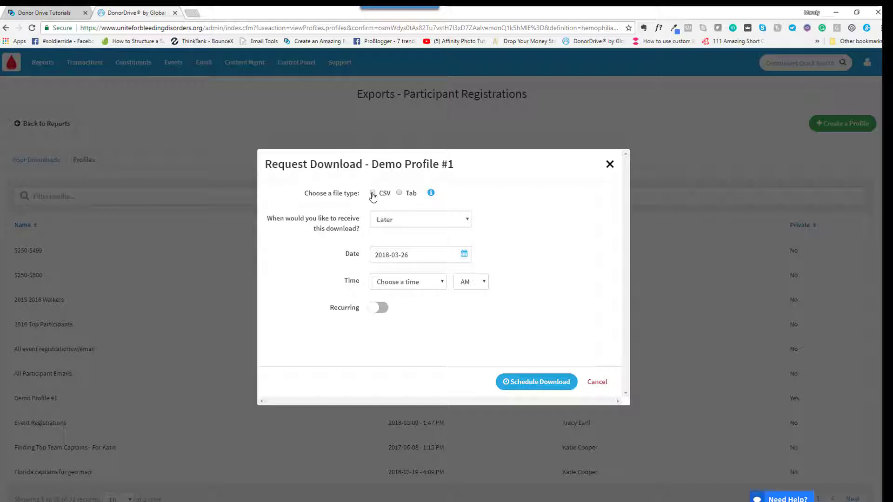
{"action": "left_click", "coordinate": [399, 194]}
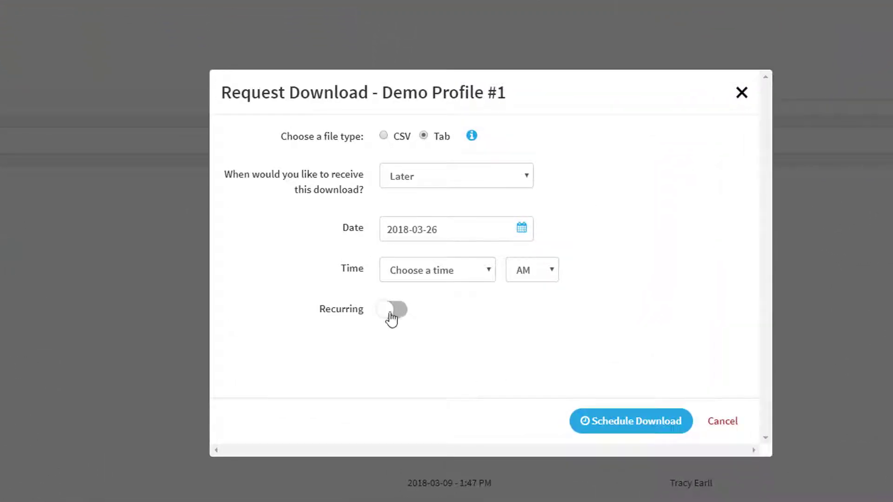
- Make the scheduled download recurring, repeating every 7 days
{"action": "left_click", "coordinate": [395, 310]}
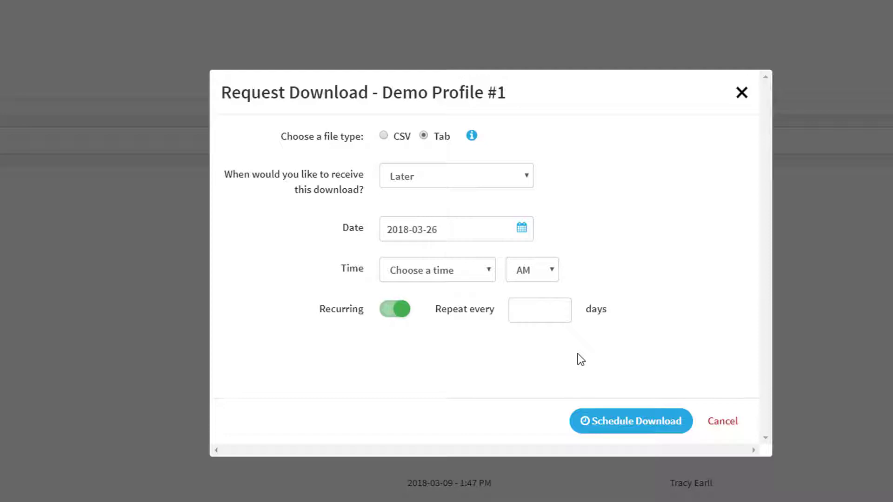
{"action": "left_click", "coordinate": [467, 236]}
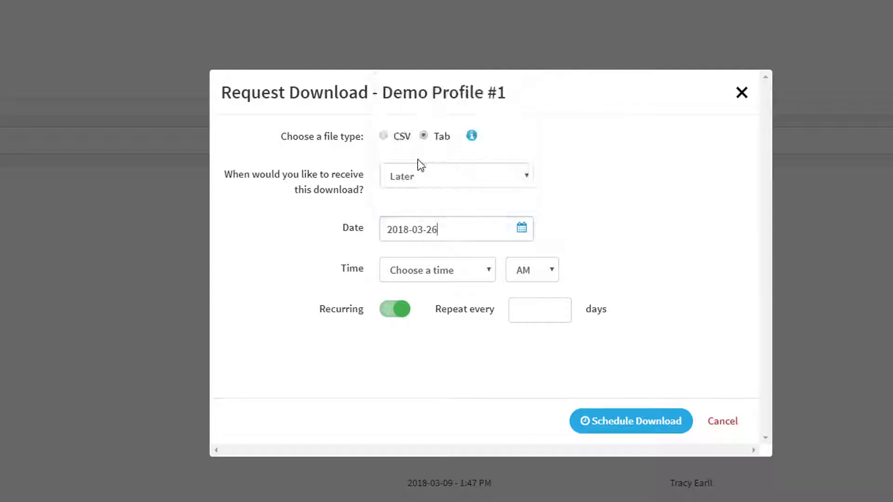
{"action": "left_click", "coordinate": [533, 313]}
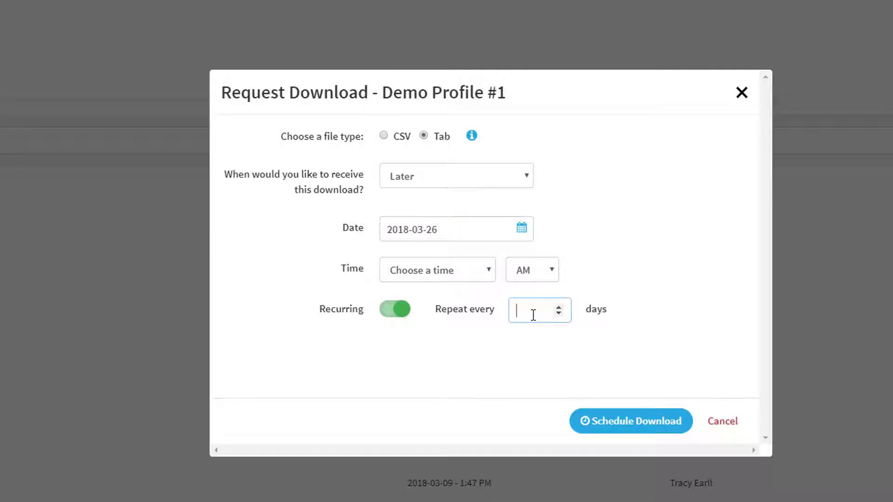
{"action": "left_click", "coordinate": [559, 309]}
{"action": "left_click", "coordinate": [559, 309]}
{"action": "left_click", "coordinate": [559, 308]}
{"action": "left_click", "coordinate": [559, 308]}
{"action": "left_click", "coordinate": [559, 308]}
{"action": "left_click", "coordinate": [559, 308]}
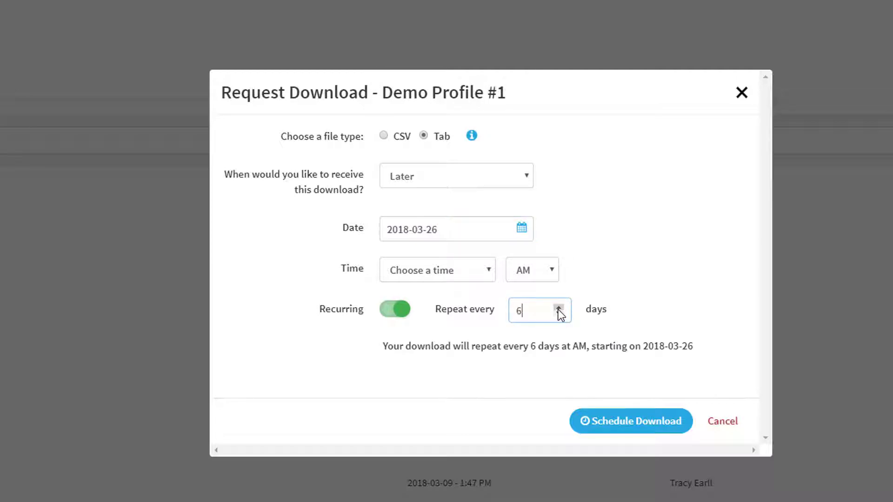
{"action": "left_click", "coordinate": [558, 308]}
{"action": "left_click", "coordinate": [628, 271]}
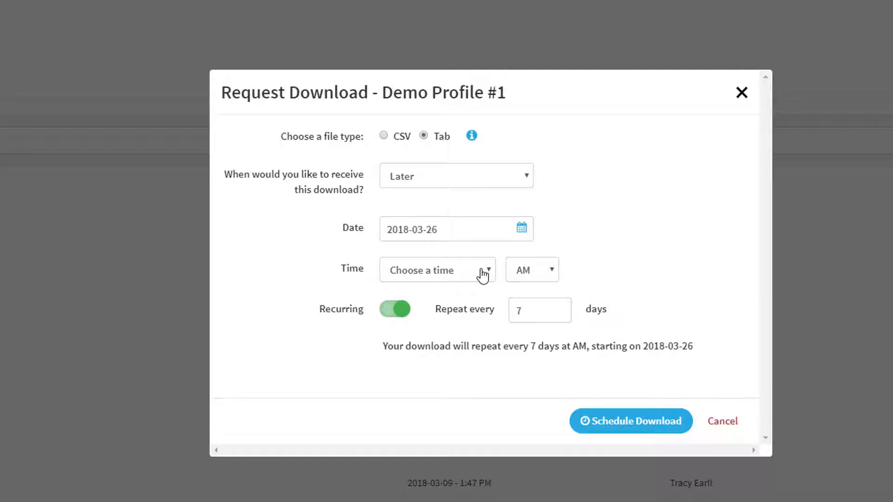
- Set the scheduled download's time to 7:00
{"action": "left_click", "coordinate": [483, 276]}
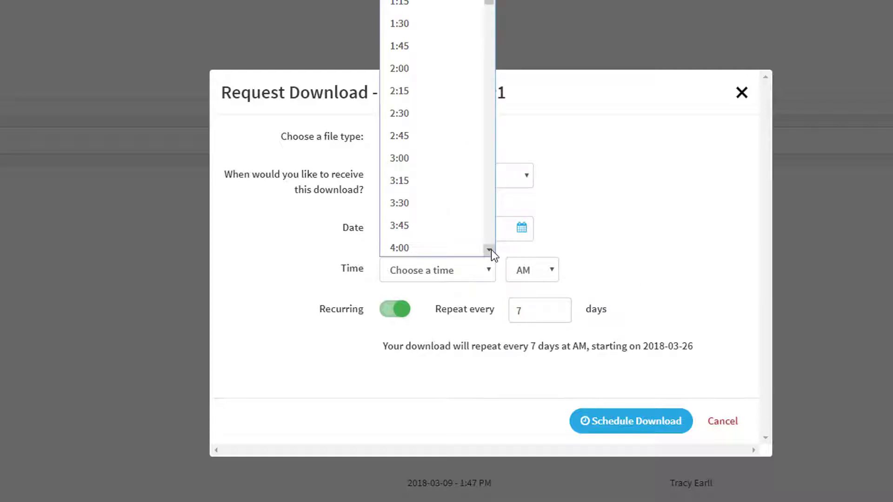
{"action": "left_click", "coordinate": [490, 251]}
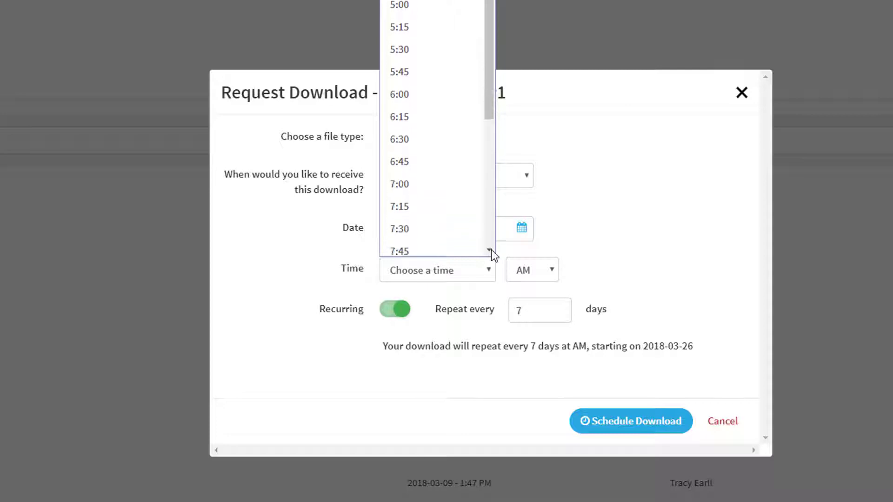
{"action": "left_click", "coordinate": [435, 155]}
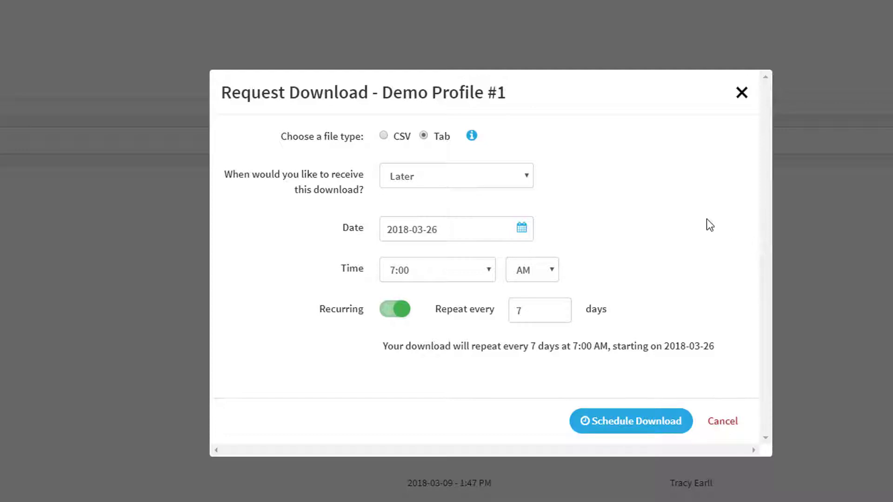
- Switch the download's delivery to Now and submit the download request
{"action": "left_click", "coordinate": [523, 182]}
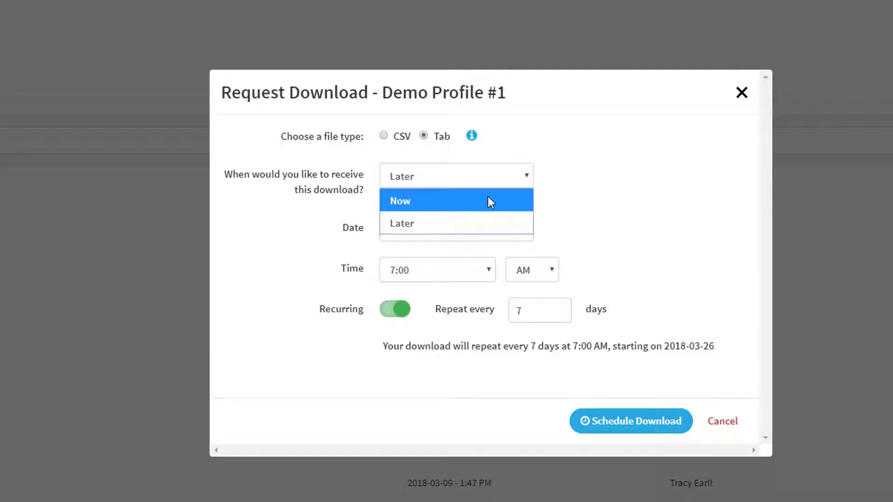
{"action": "left_click", "coordinate": [488, 197]}
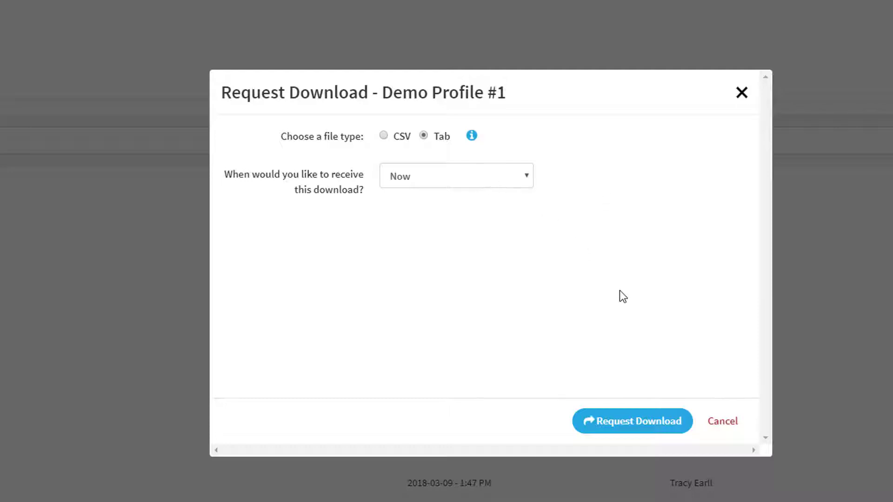
{"action": "left_click", "coordinate": [634, 421]}
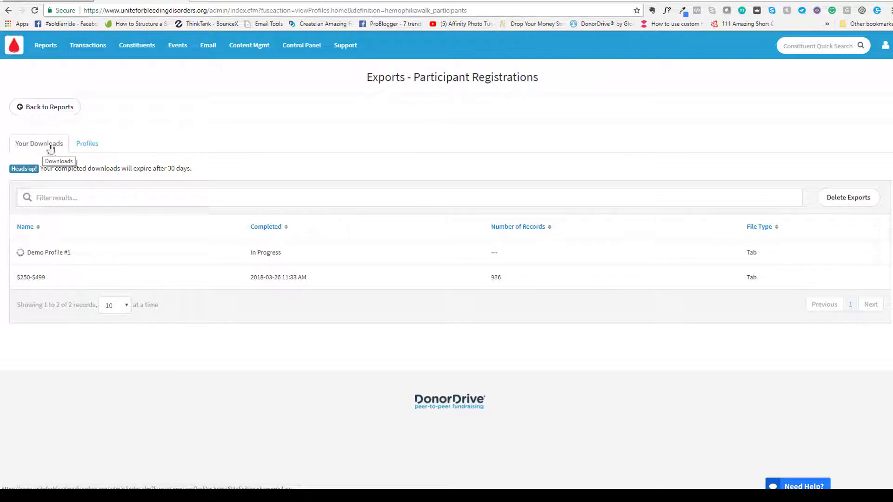
- Look at the export profiles, return to your downloads and download the completed $250-$499 export
{"action": "left_click", "coordinate": [89, 144]}
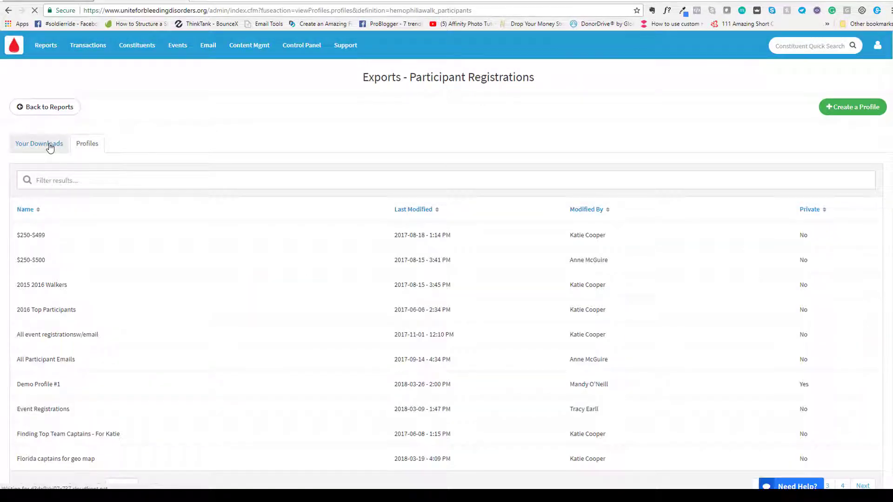
{"action": "left_click", "coordinate": [50, 144]}
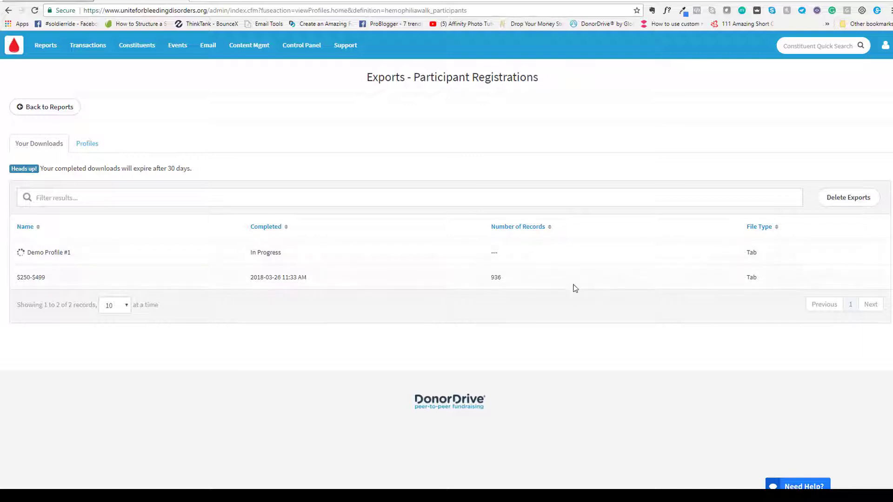
{"action": "left_click", "coordinate": [309, 283]}
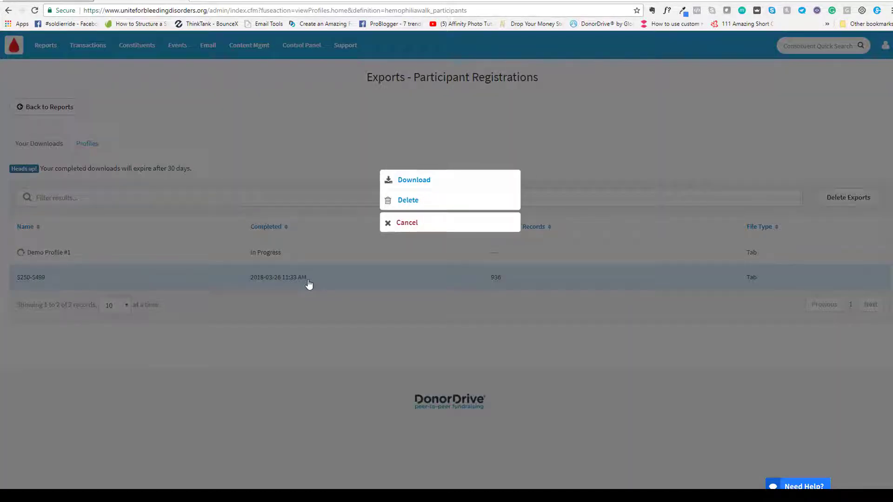
{"action": "left_click", "coordinate": [393, 180]}
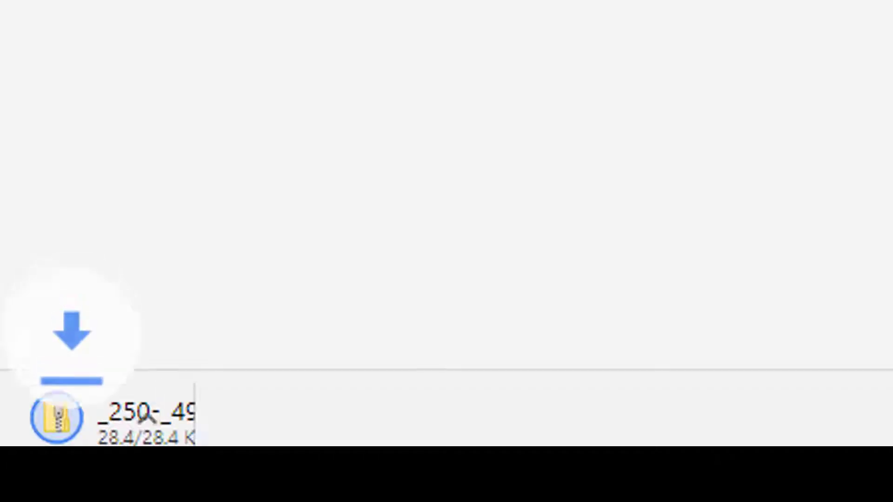